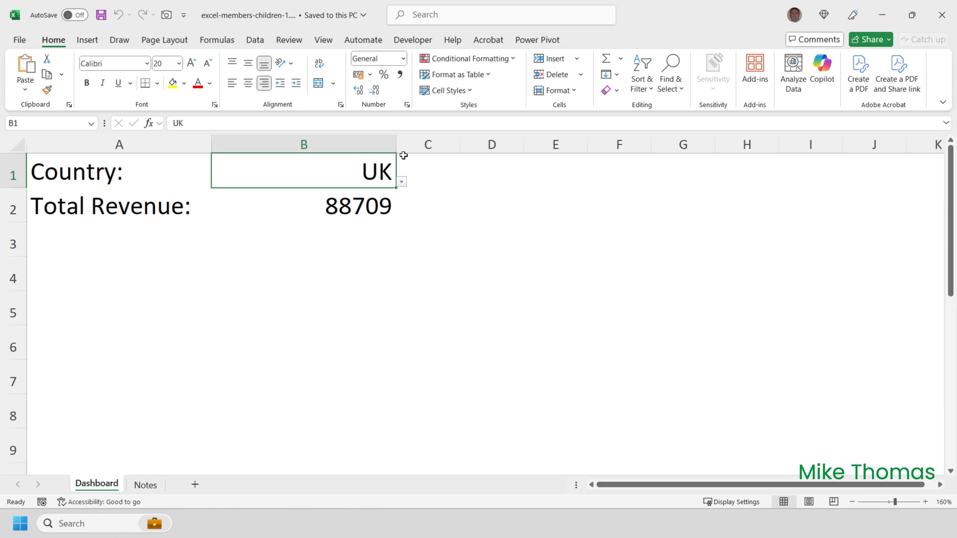
Step: Open the Power Pivot data model, then close it to return to the workbook
left_click(538, 40)
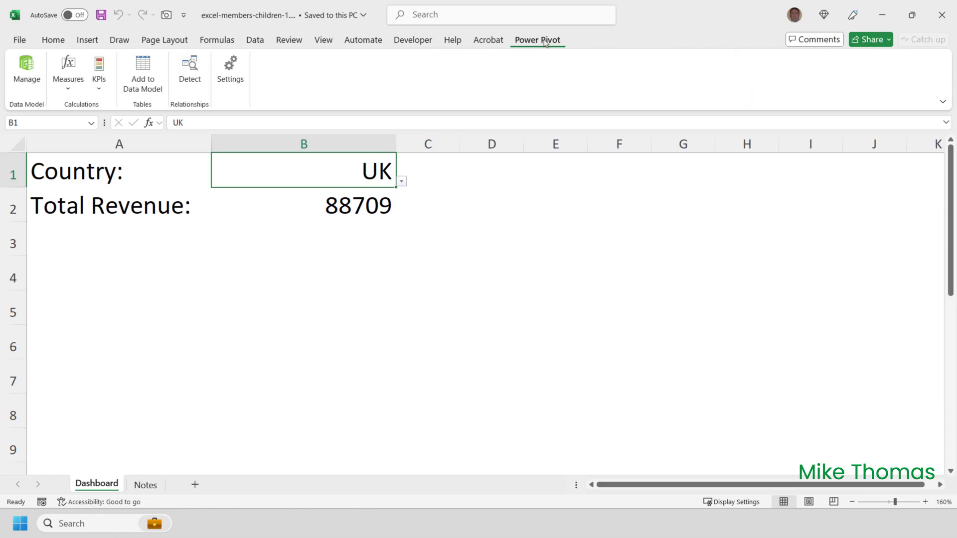
left_click(29, 71)
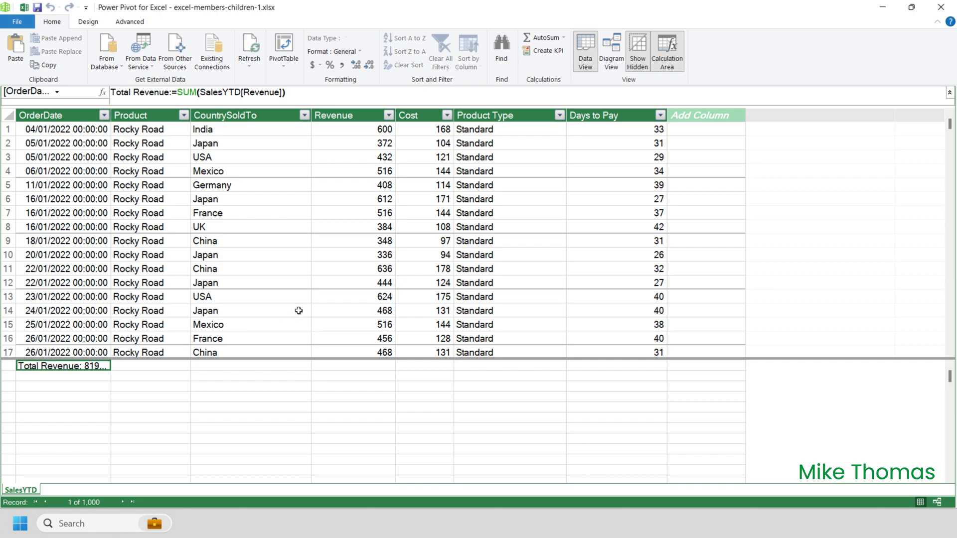
left_click(943, 6)
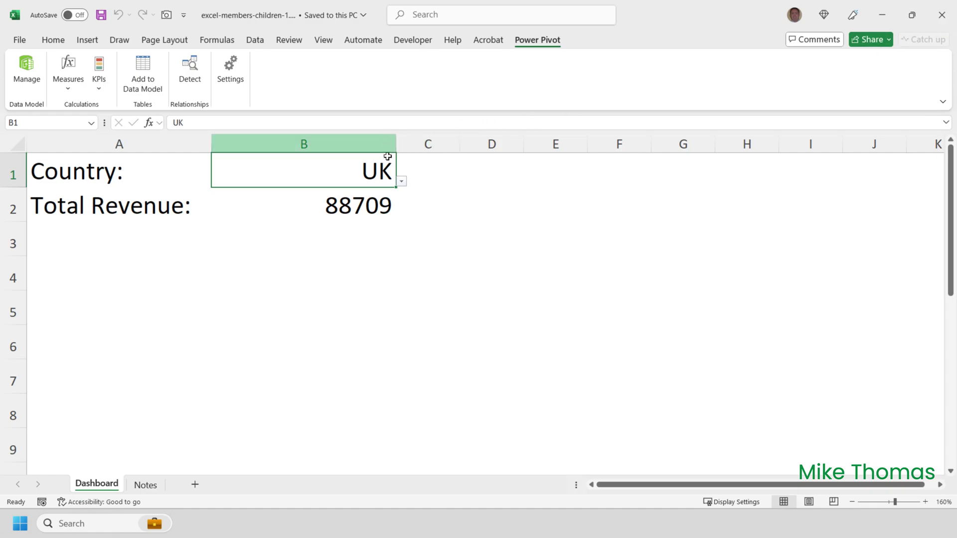
Step: Check B2's Total Revenue CUBEVALUE formula, then set B1's country to All
left_click(402, 182)
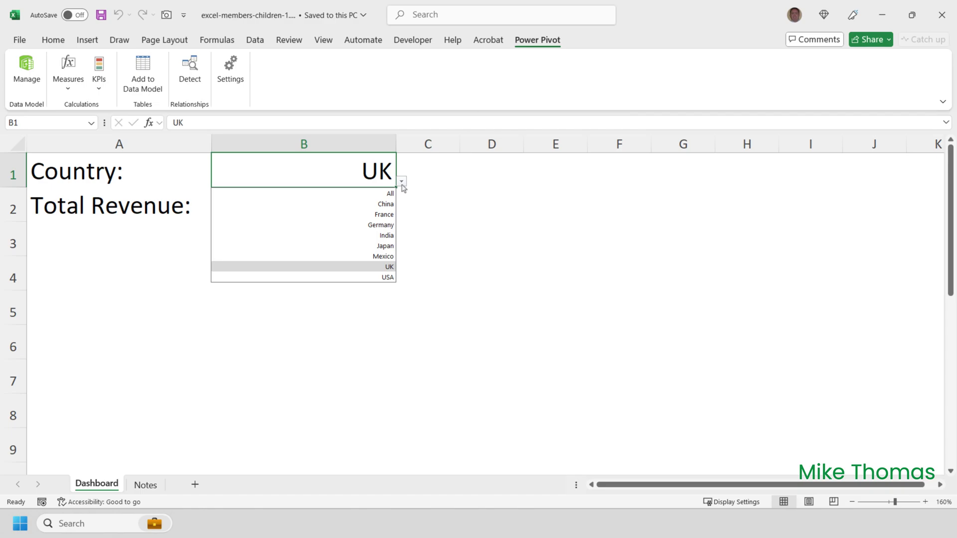
left_click(402, 183)
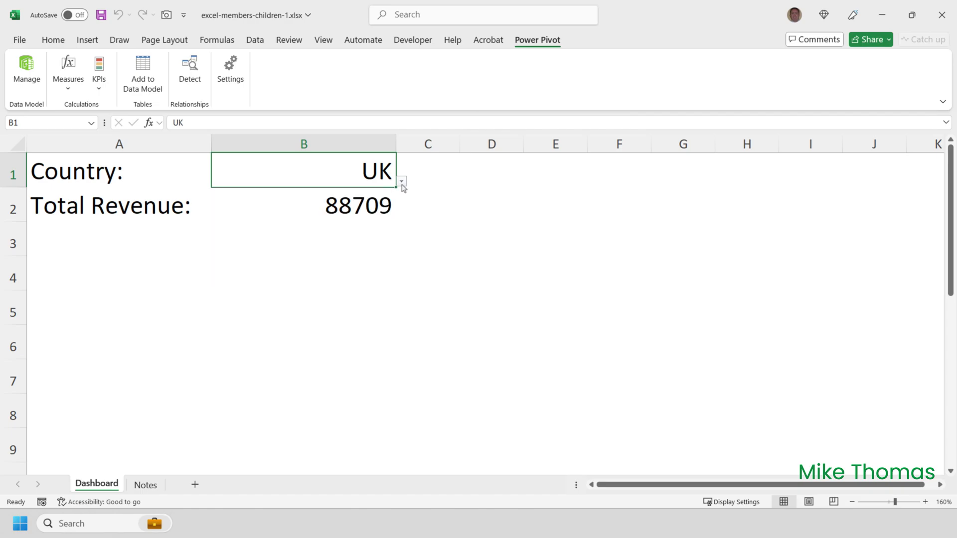
left_click(375, 207)
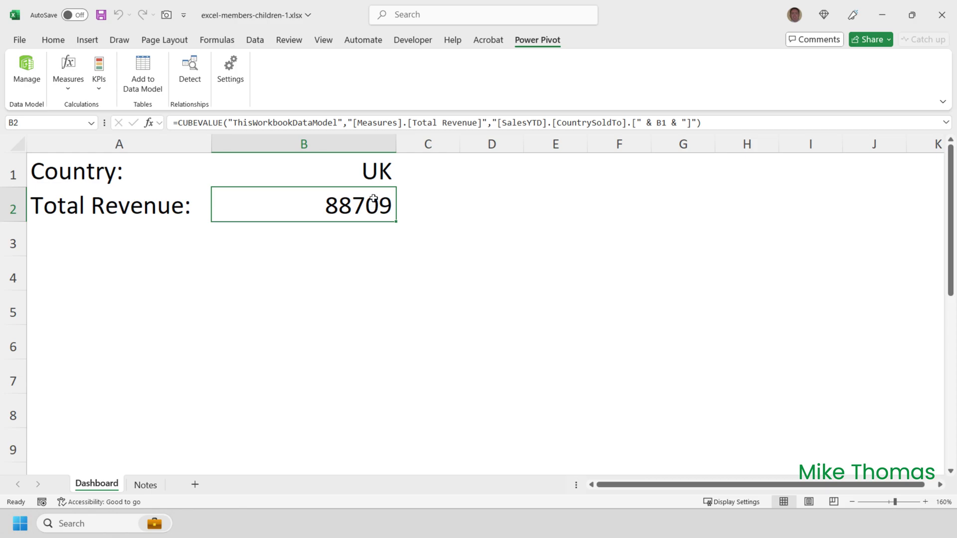
left_click(378, 174)
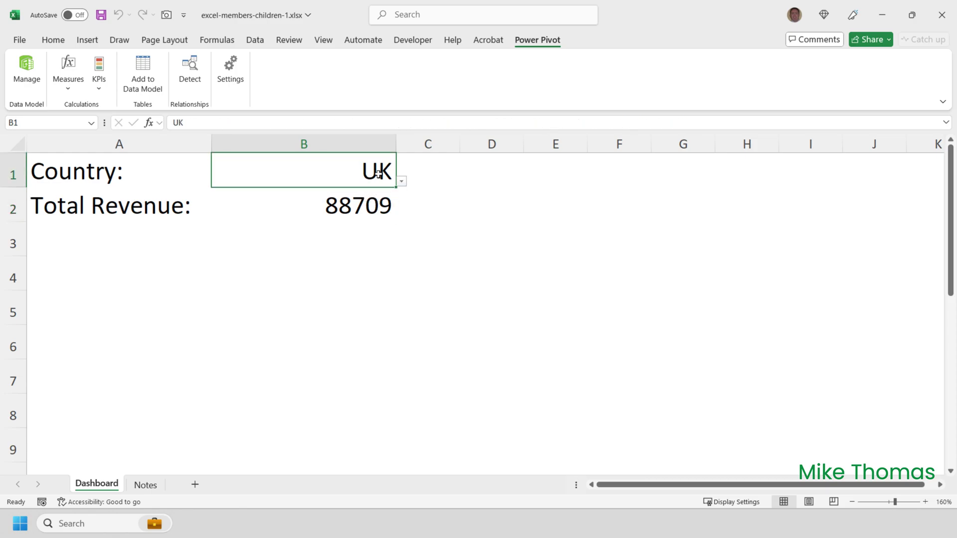
left_click(402, 181)
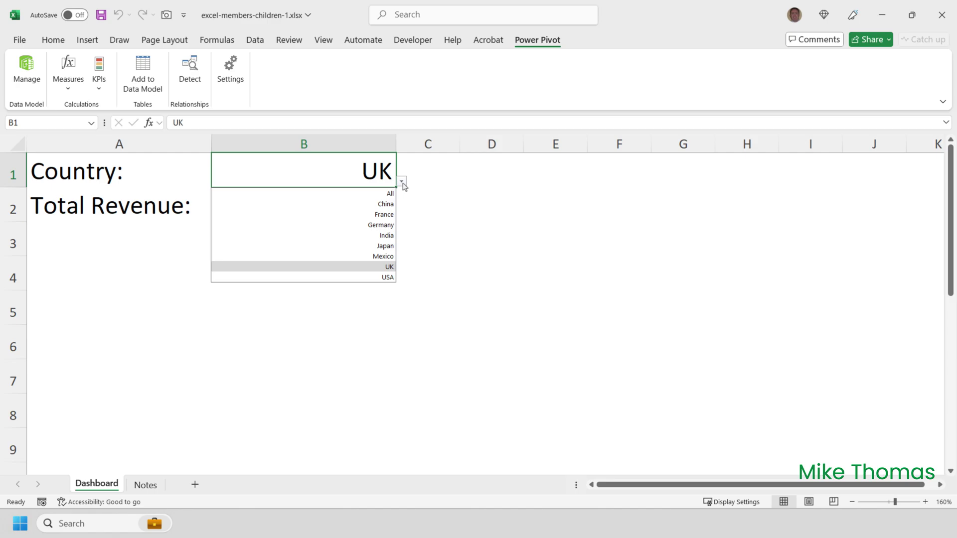
left_click(392, 194)
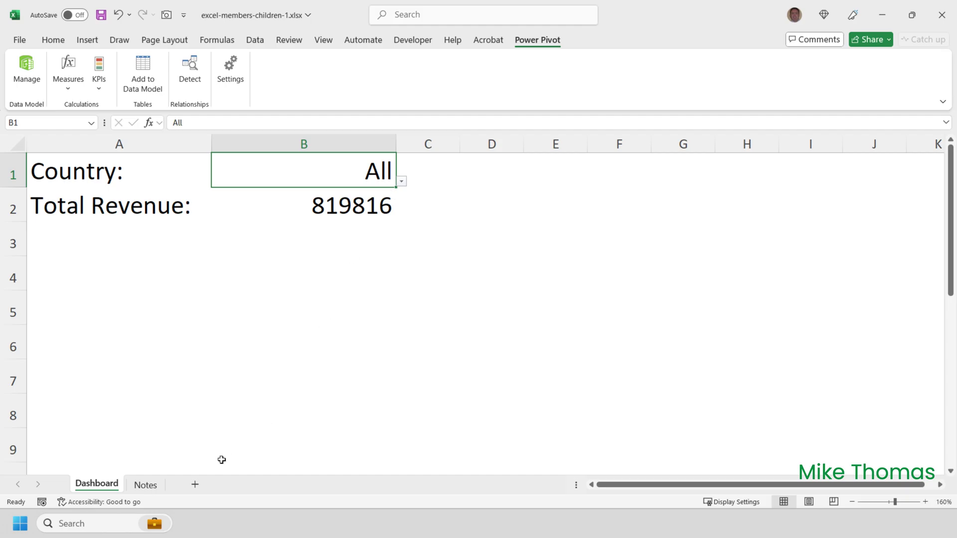
Step: Switch to the Notes sheet with the CUBESET listing All through USA
left_click(145, 485)
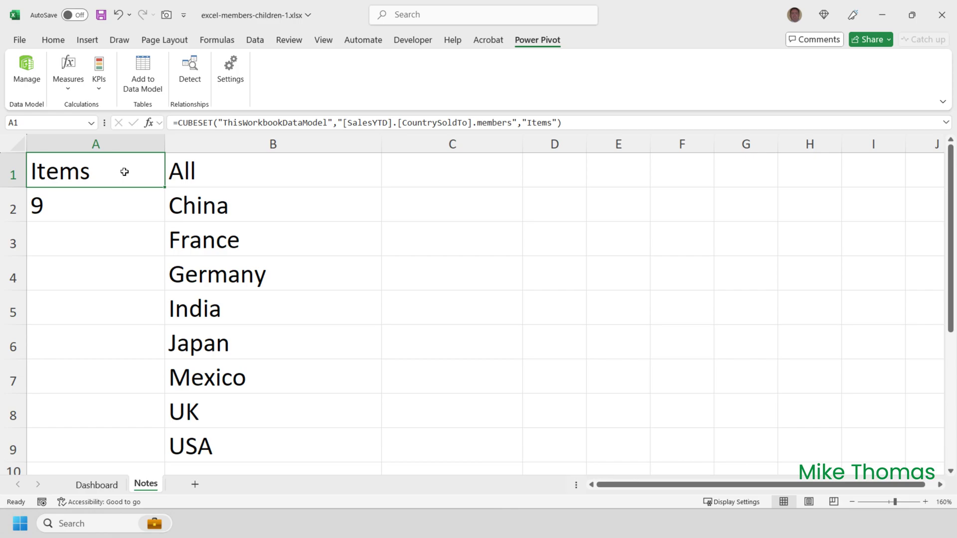
key("Down")
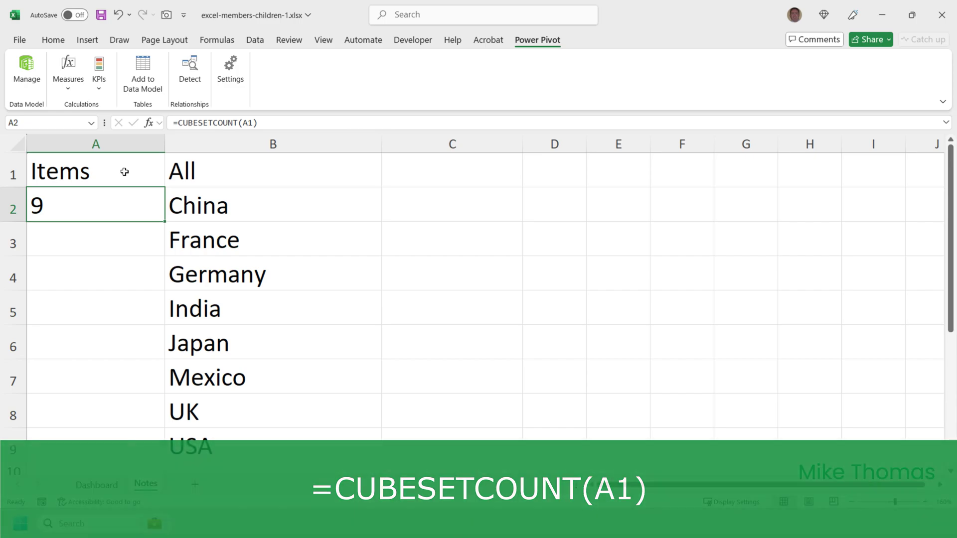
left_click(238, 164)
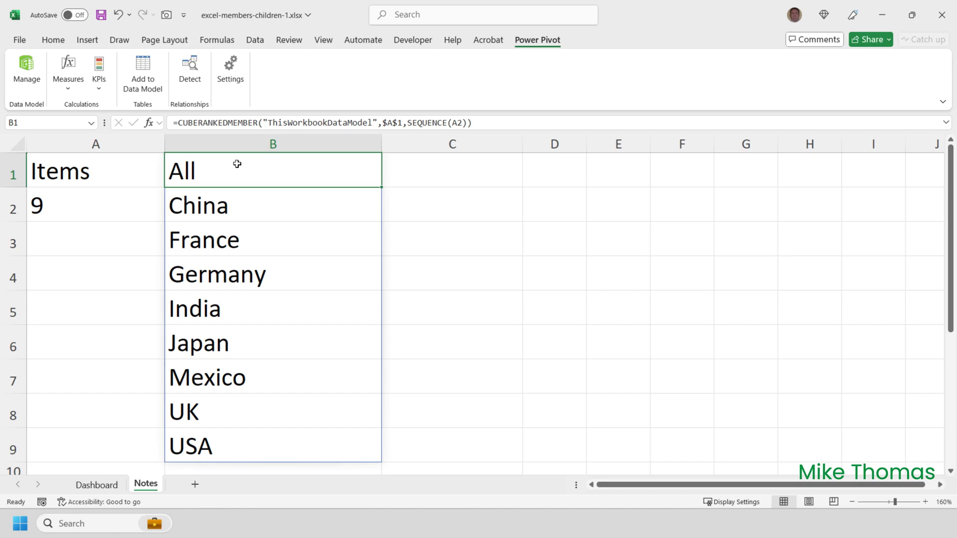
Step: Change A1's CUBESET from .members to .children, then go back to the Dashboard sheet
left_click(74, 167)
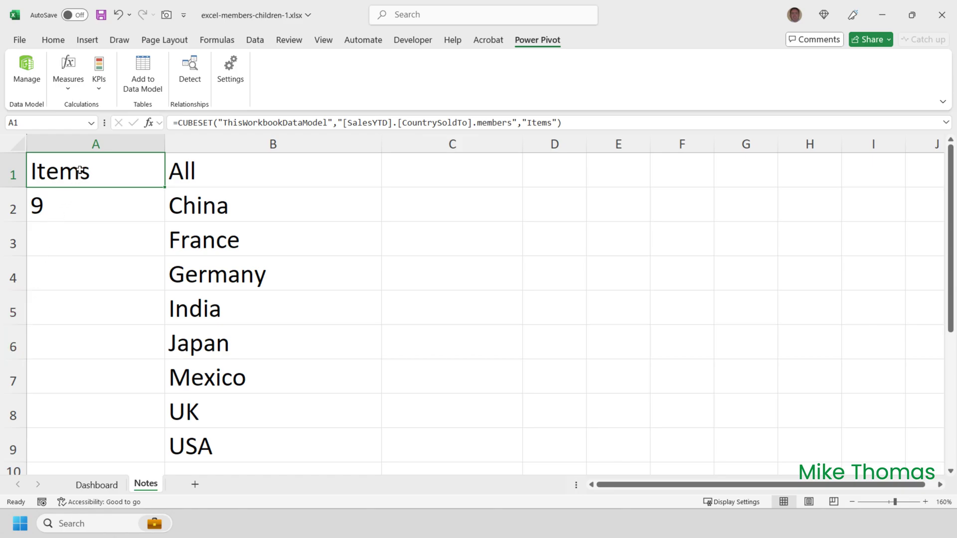
double_click(80, 171)
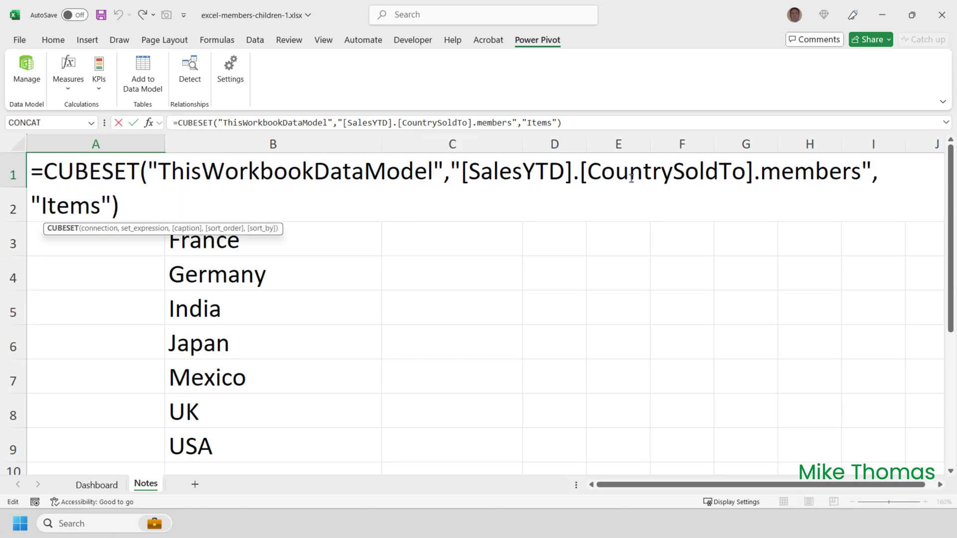
left_click_drag(763, 172, 863, 172)
type("children")
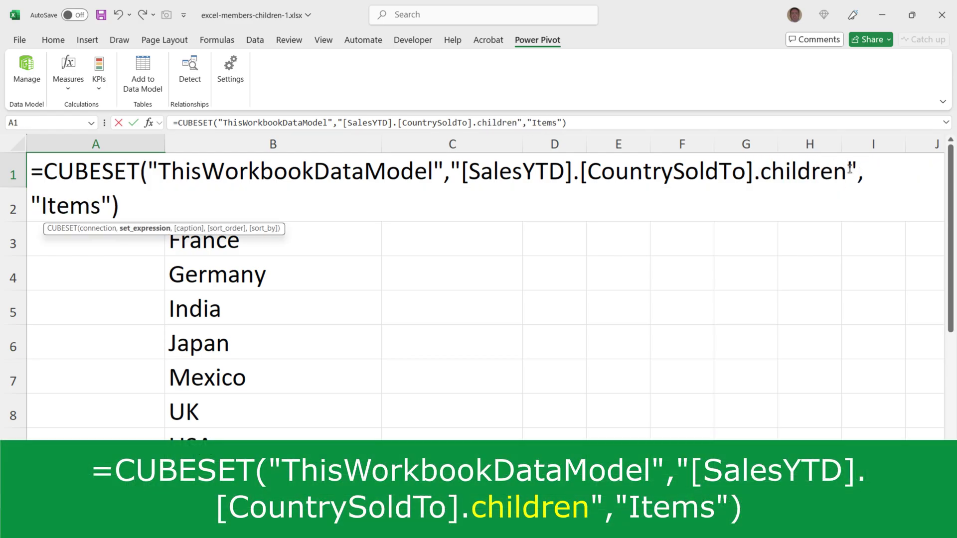
key("ctrl+Return")
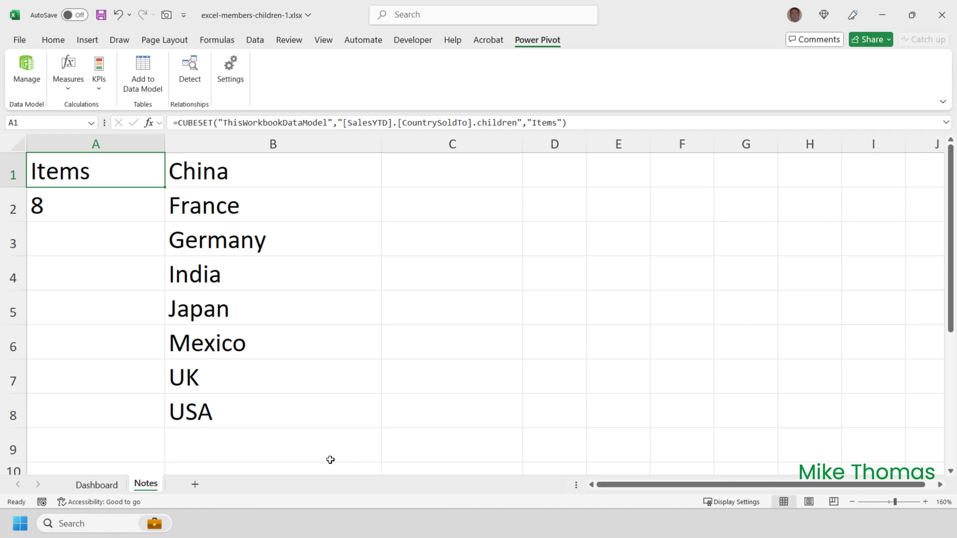
left_click(97, 485)
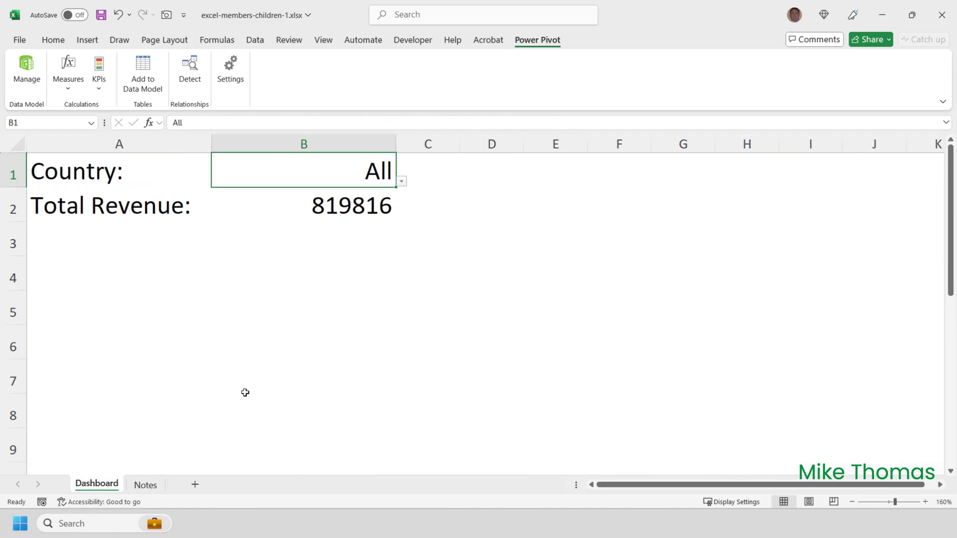
left_click(402, 182)
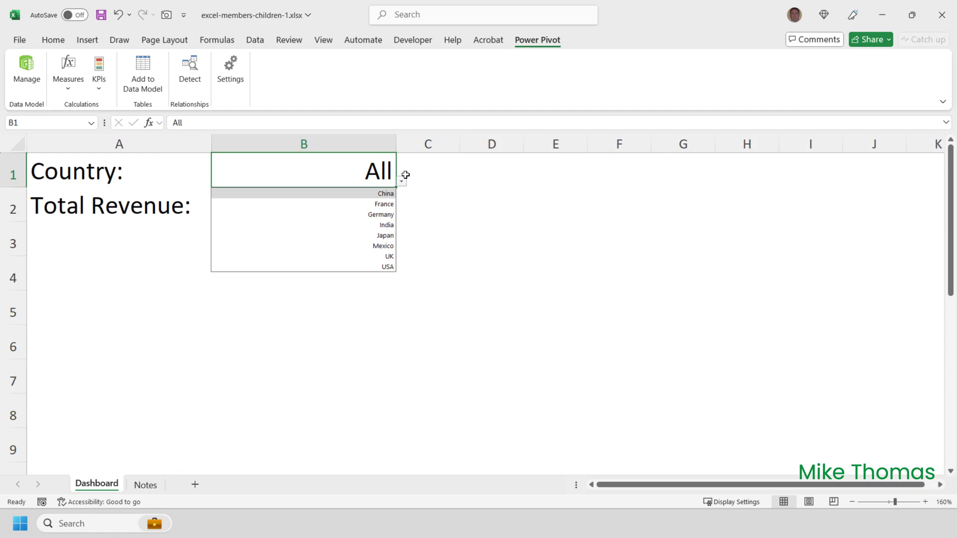
left_click(501, 170)
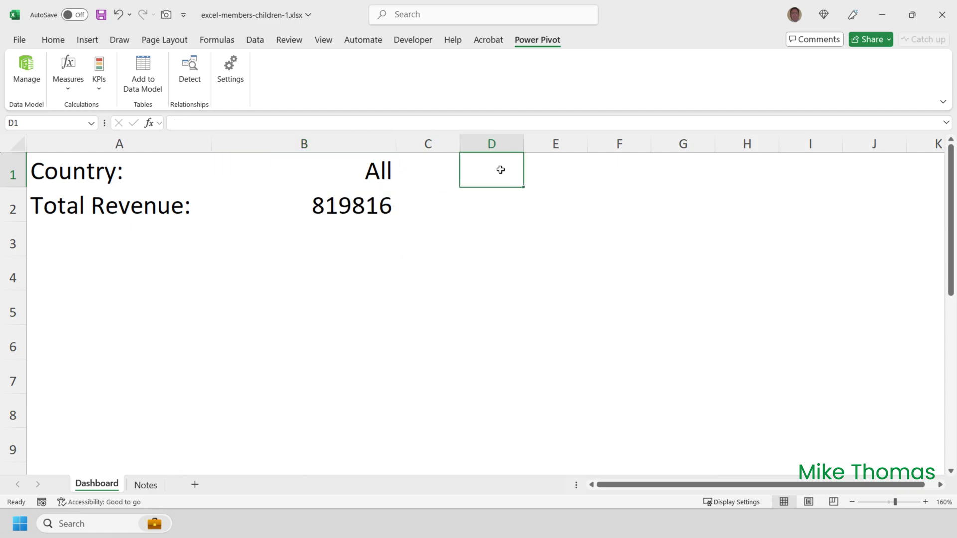
left_click(393, 175)
left_click(402, 182)
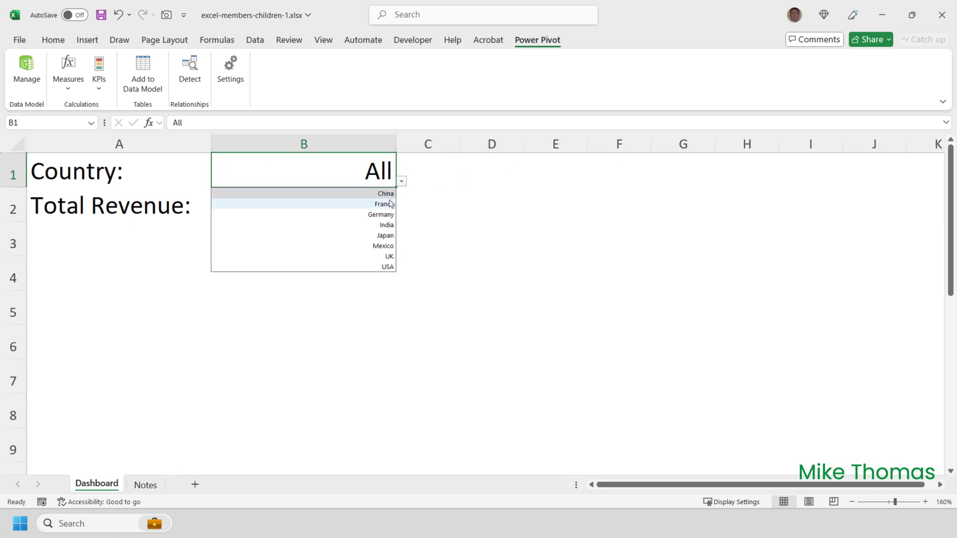
left_click(390, 203)
left_click(402, 183)
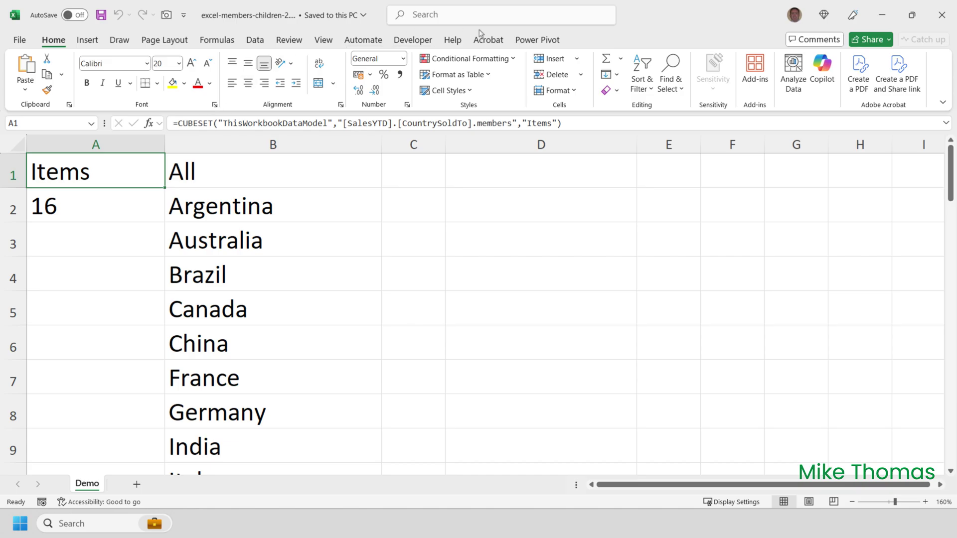
Step: Open Power Pivot's Manage window to view the SalesYTD table
left_click(517, 36)
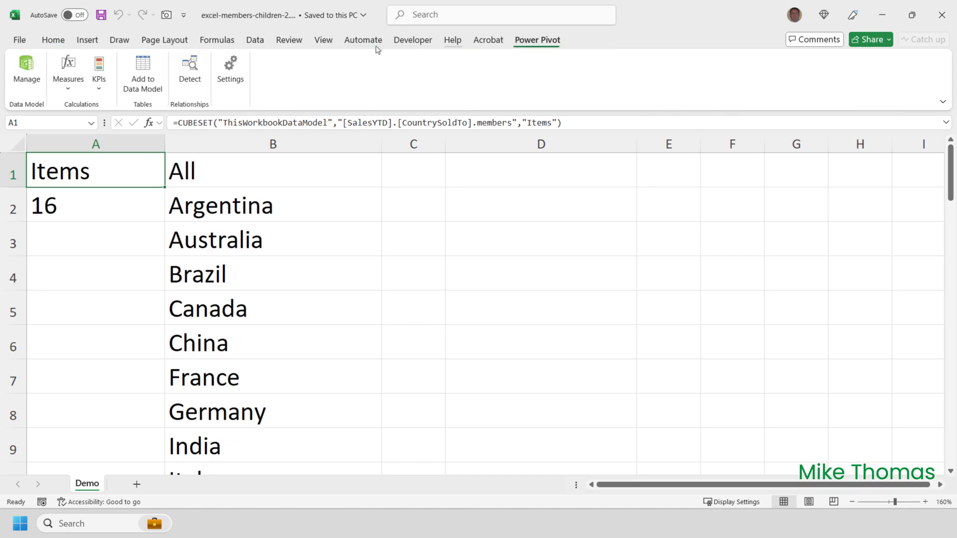
left_click(25, 69)
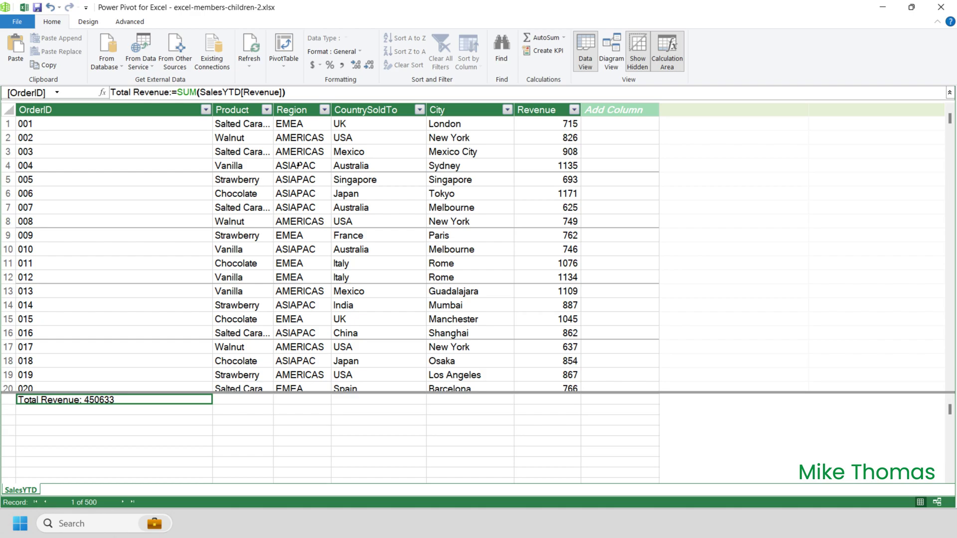
Step: In Diagram View, create a new hierarchy on the SalesYTD table
left_click(613, 62)
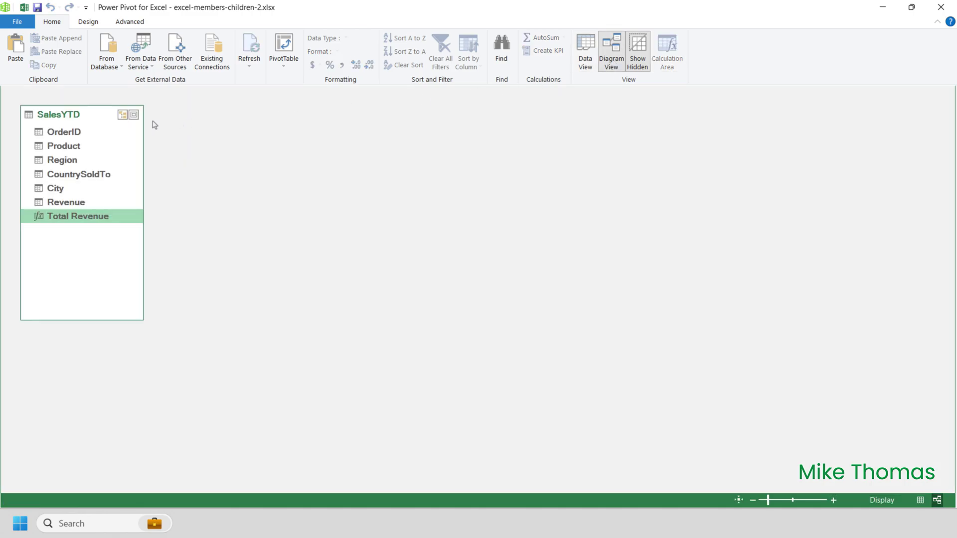
right_click(93, 118)
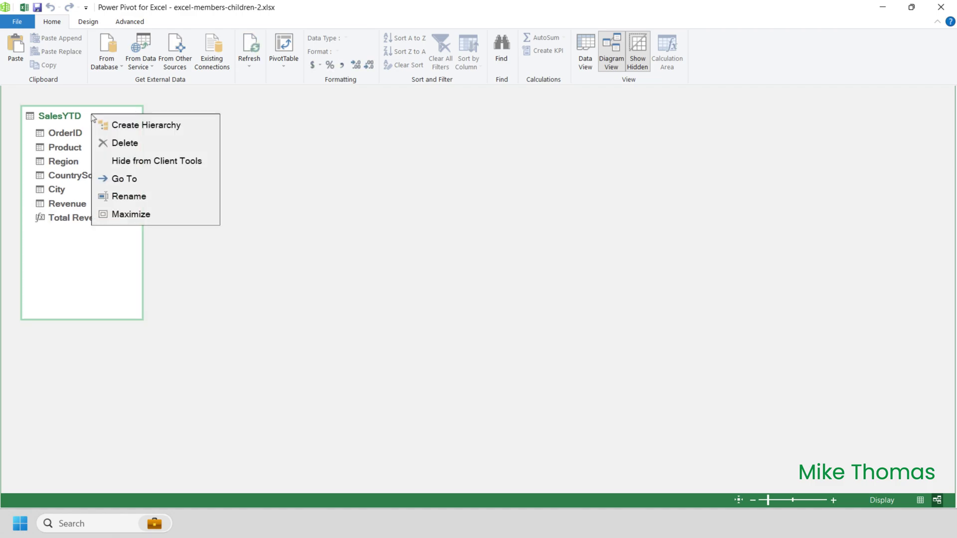
left_click(145, 126)
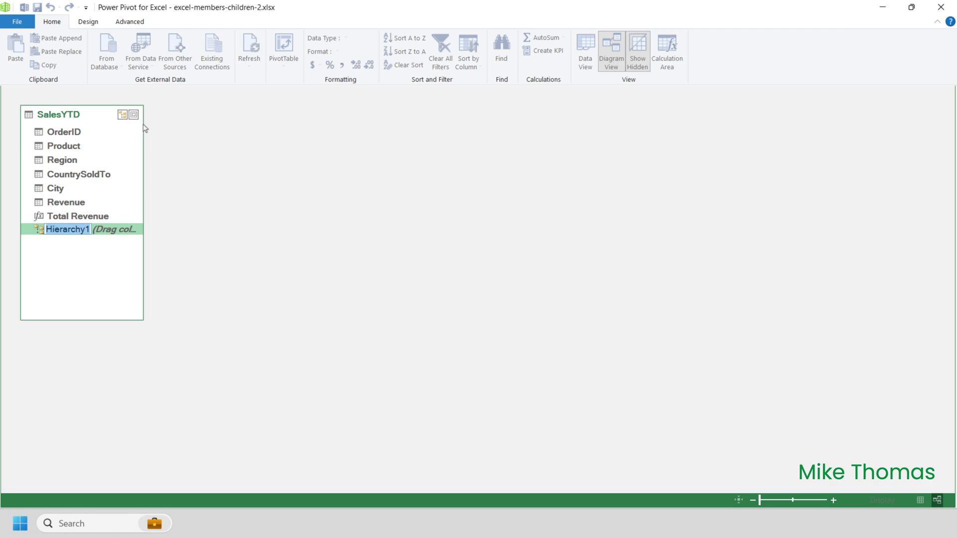
Step: Name the hierarchy Location and add Region, CountrySoldTo and City as its levels
type("Location")
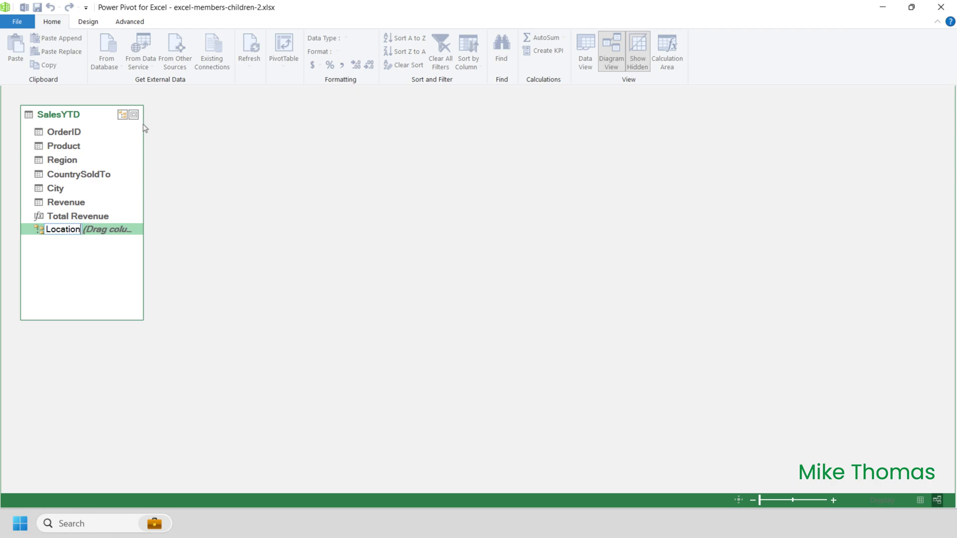
key("Return")
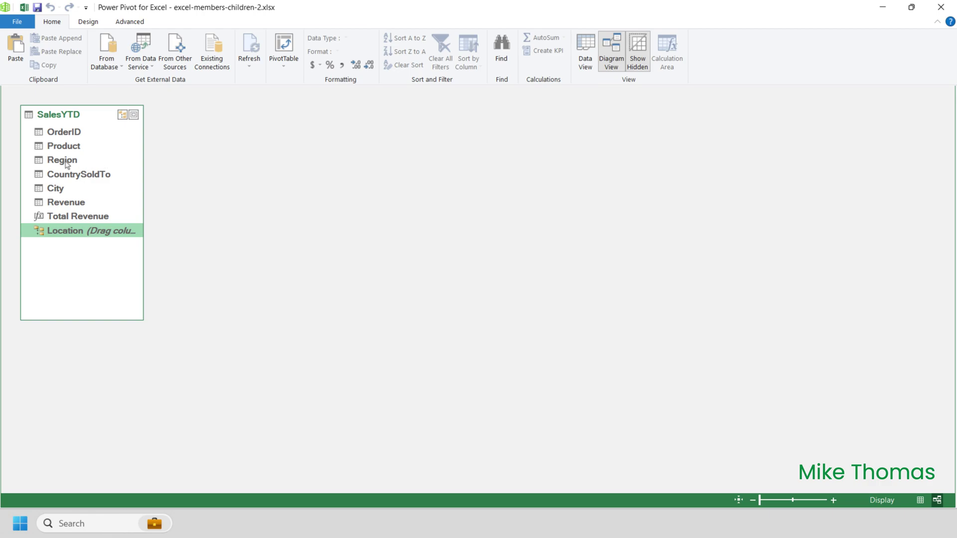
left_click_drag(64, 160, 113, 263)
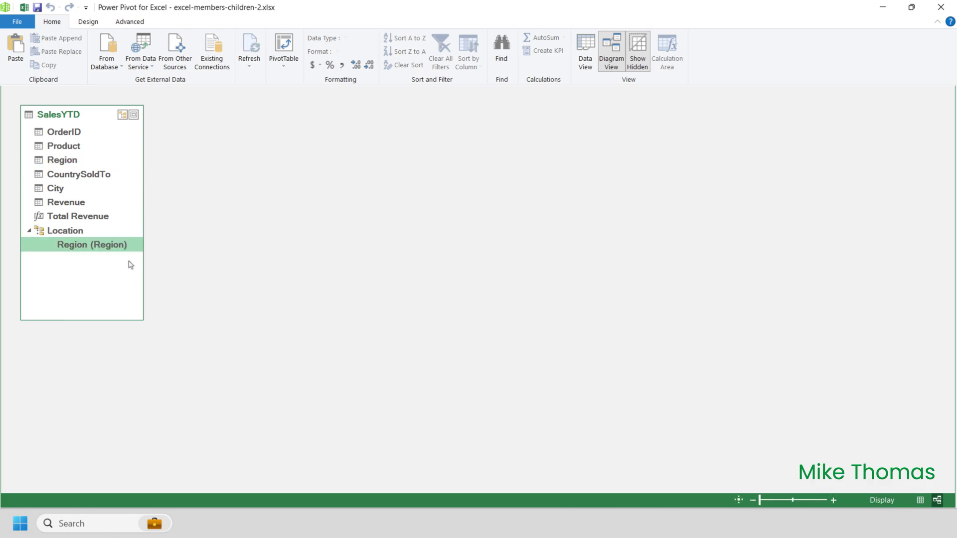
left_click_drag(84, 174, 97, 257)
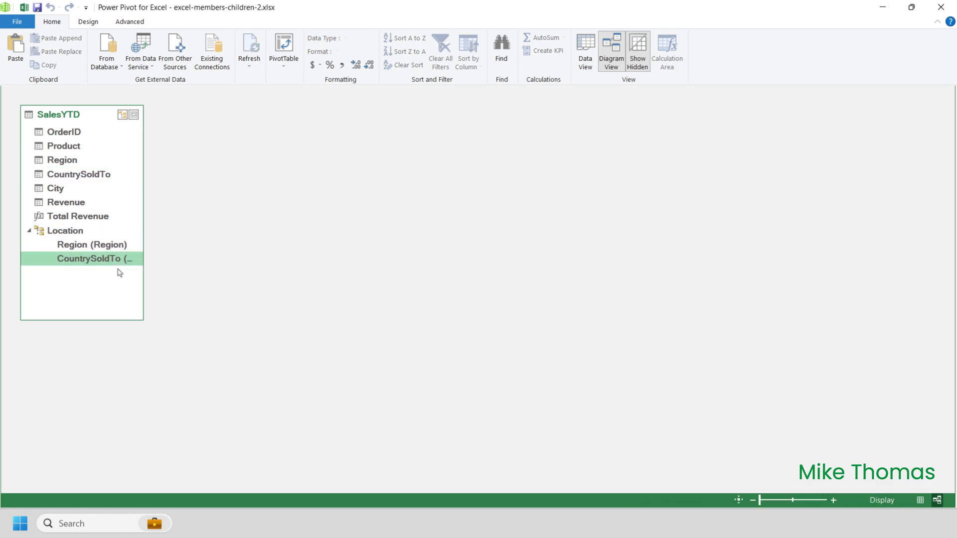
left_click(57, 191)
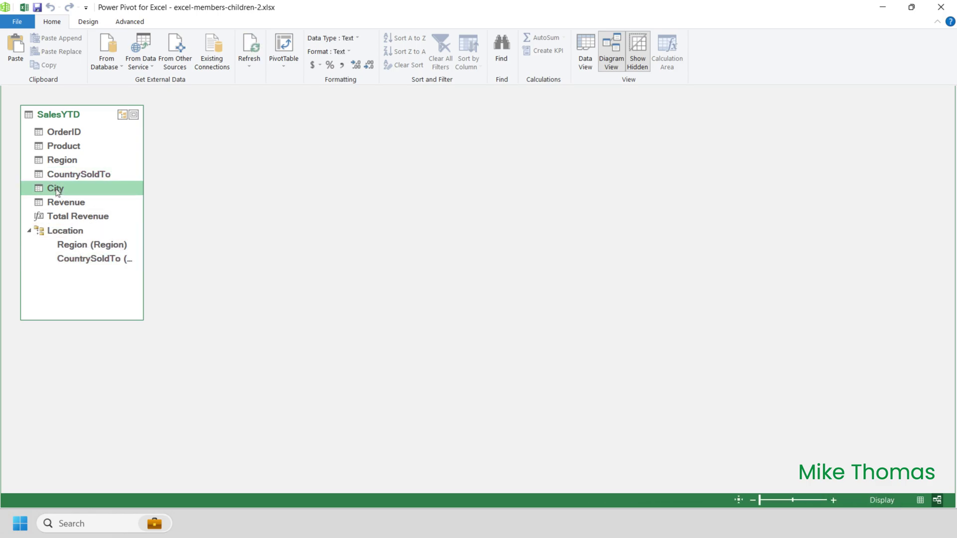
left_click_drag(57, 192, 74, 269)
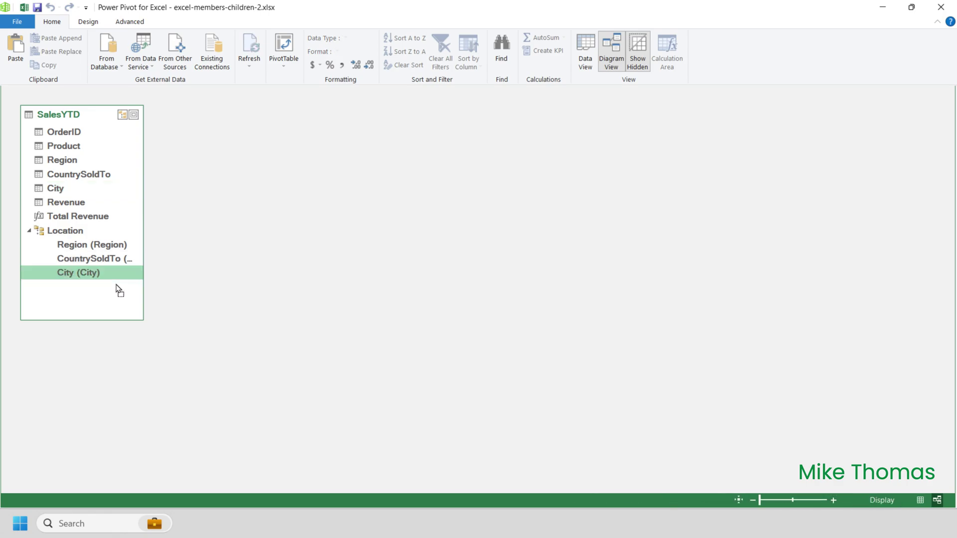
Step: Expand Location to confirm its three levels, then close Power Pivot
left_click(30, 230)
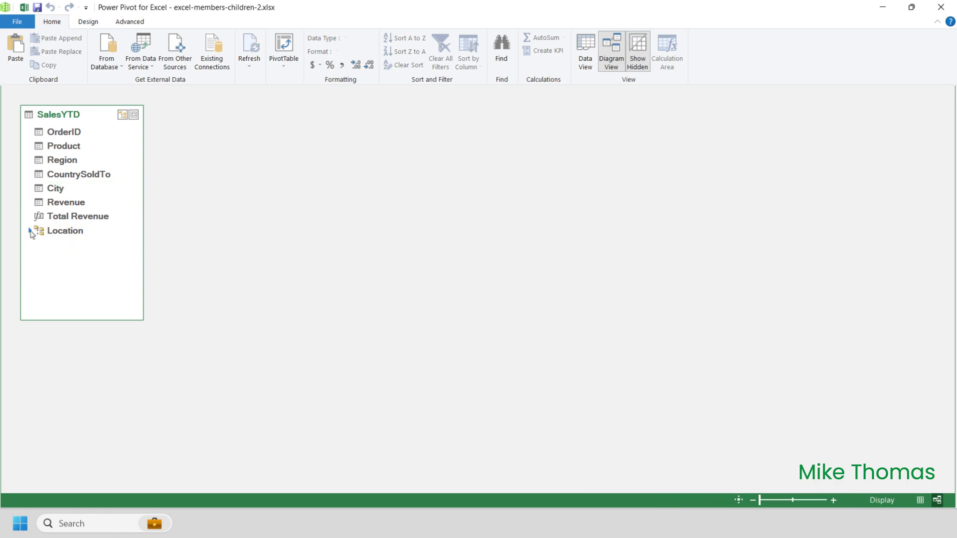
left_click(29, 231)
left_click(29, 231)
left_click(29, 232)
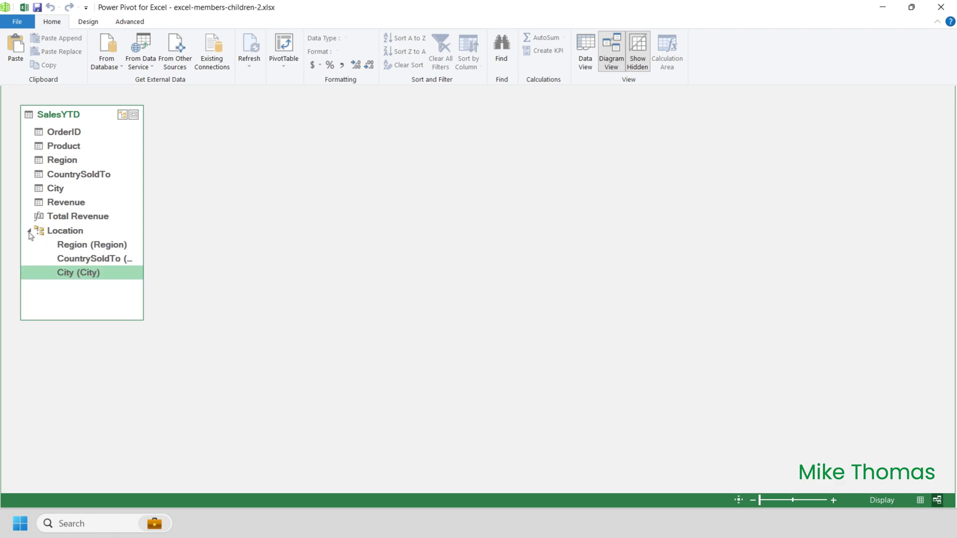
left_click(30, 232)
left_click(29, 231)
left_click(940, 7)
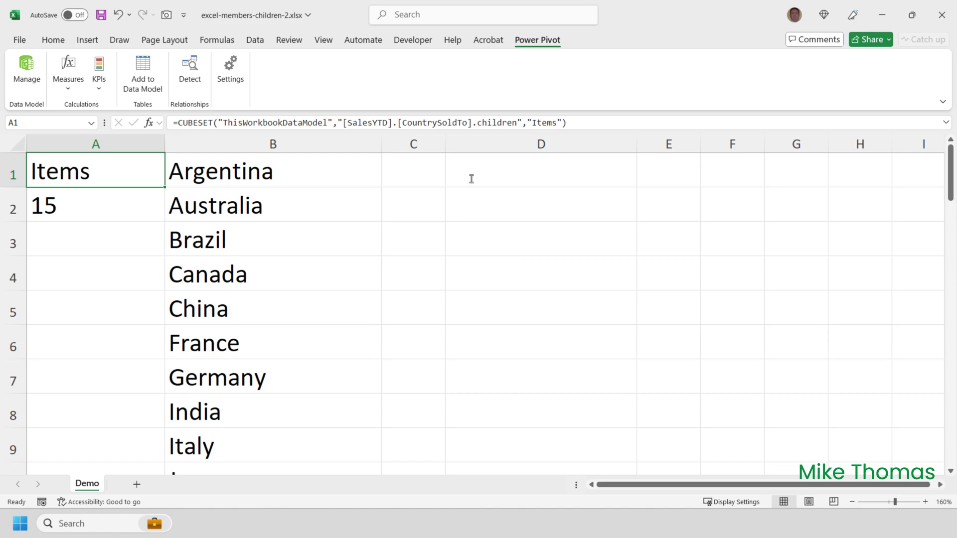
Step: Review D1's data-validation country list without choosing a value
left_click(508, 166)
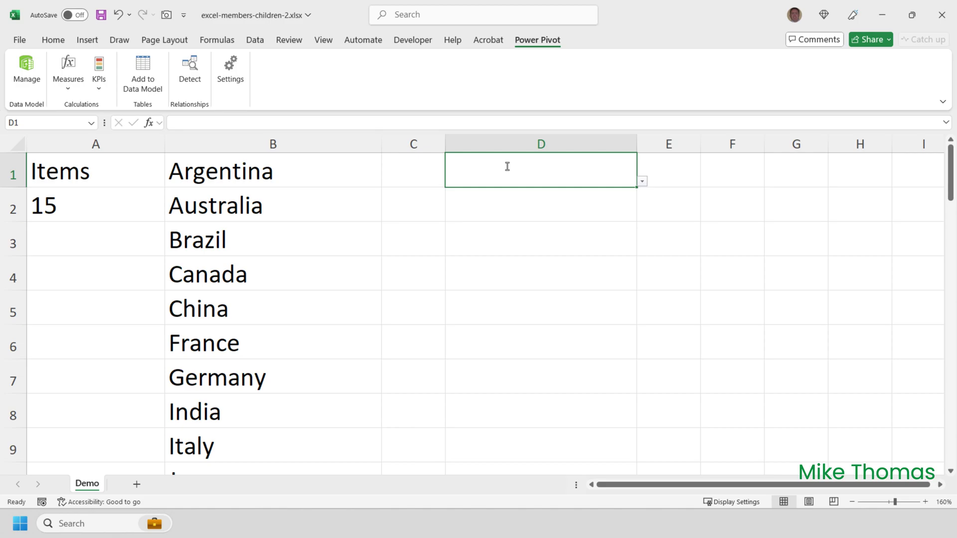
left_click(642, 183)
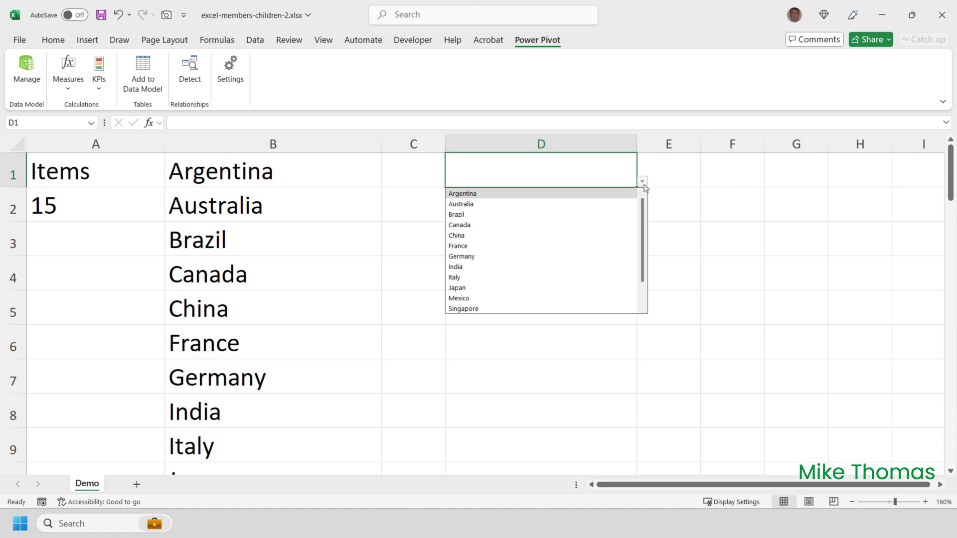
left_click_drag(646, 202, 644, 182)
left_click(642, 182)
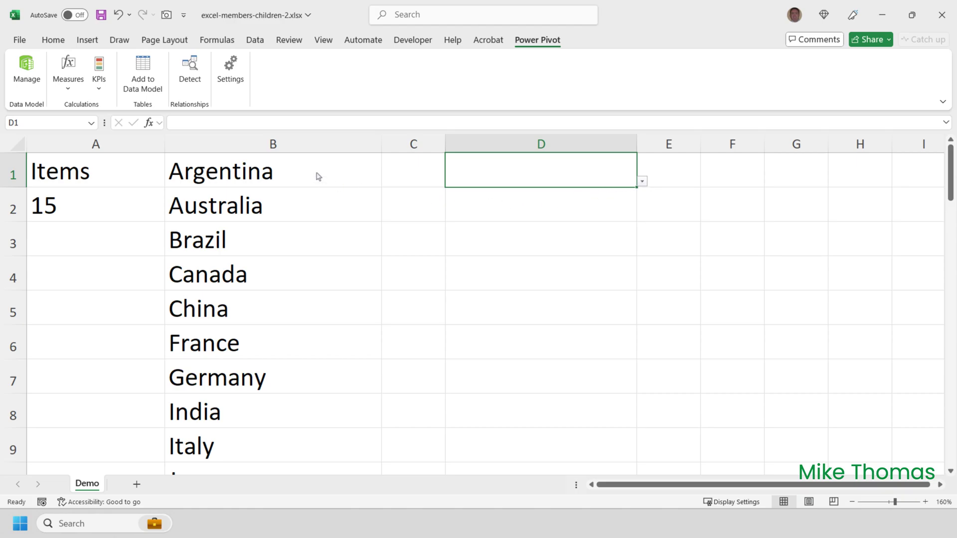
scroll(318, 176, "down", 3)
scroll(318, 176, "up", 3)
Step: Replace CountrySoldTo in A1's CUBESET with [Location].[Region].[EMEA] using autocomplete
double_click(112, 169)
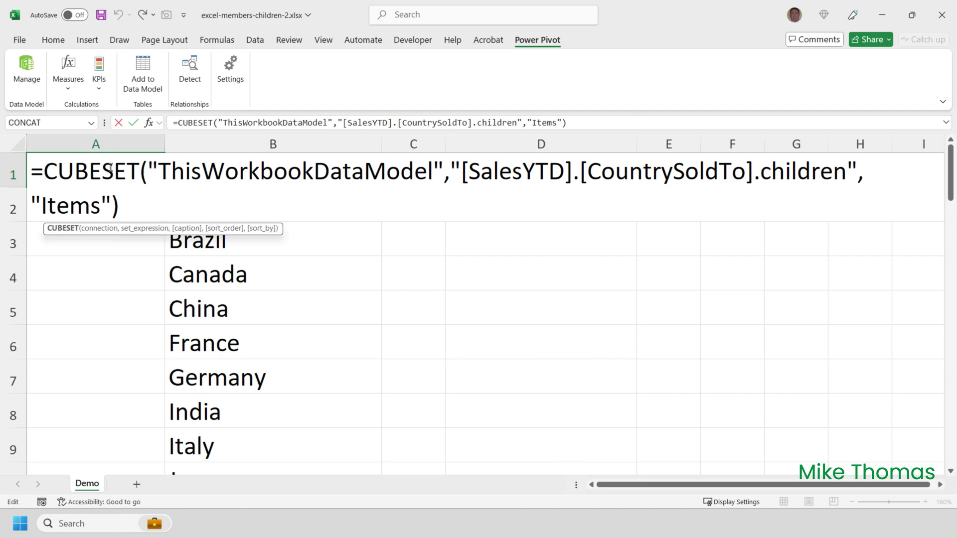
left_click(772, 172)
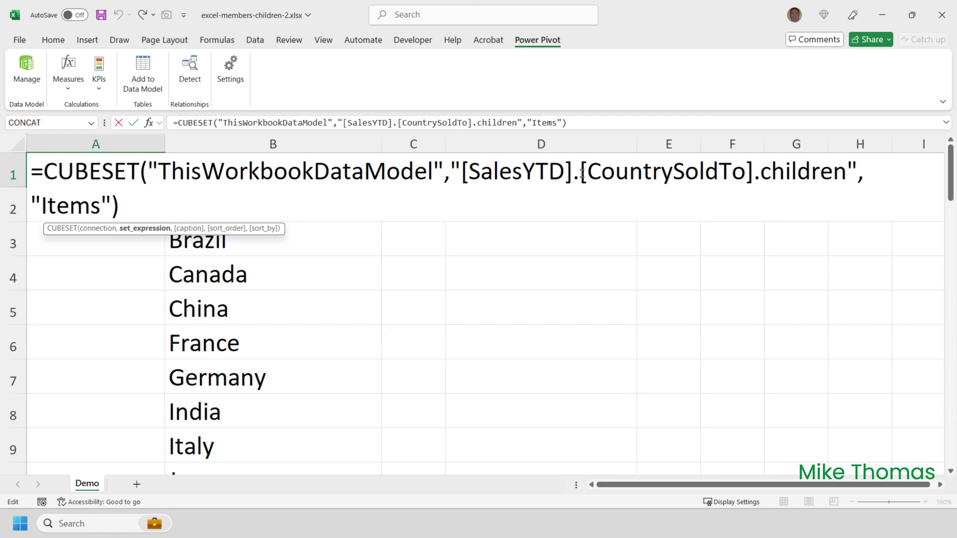
left_click_drag(582, 174, 753, 174)
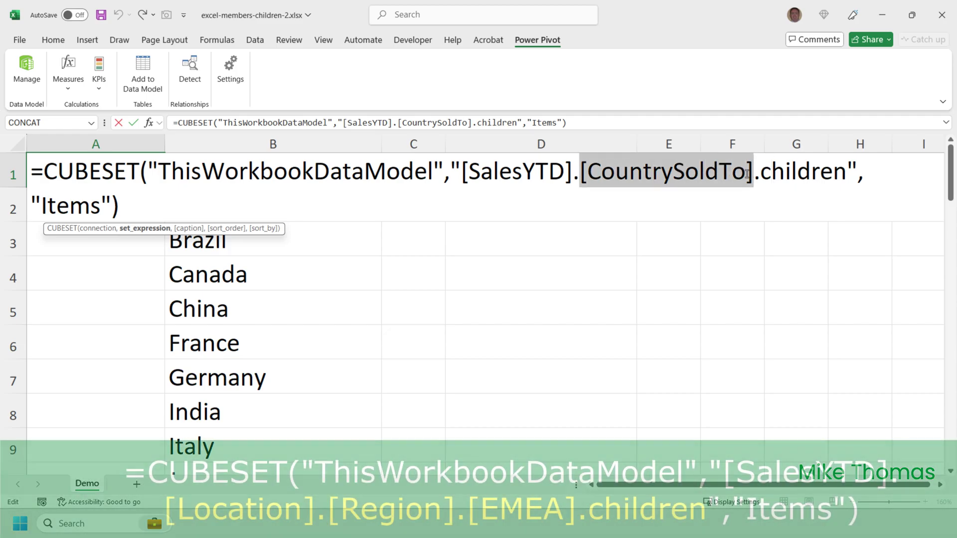
key("Delete")
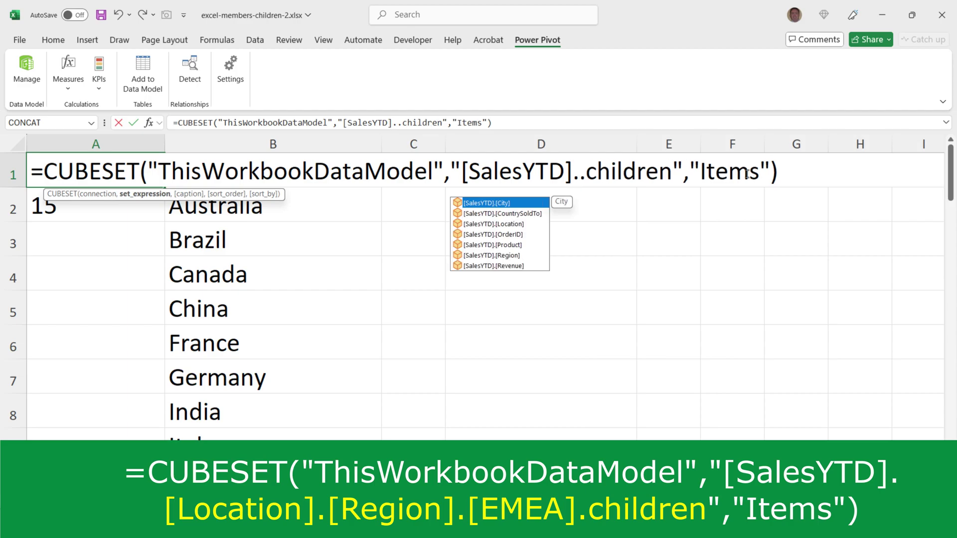
left_click(509, 225)
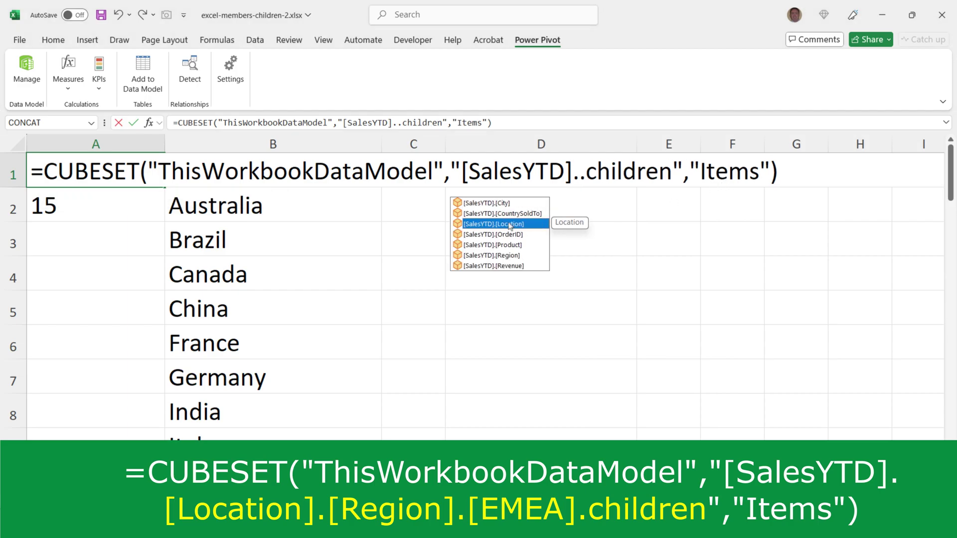
double_click(509, 226)
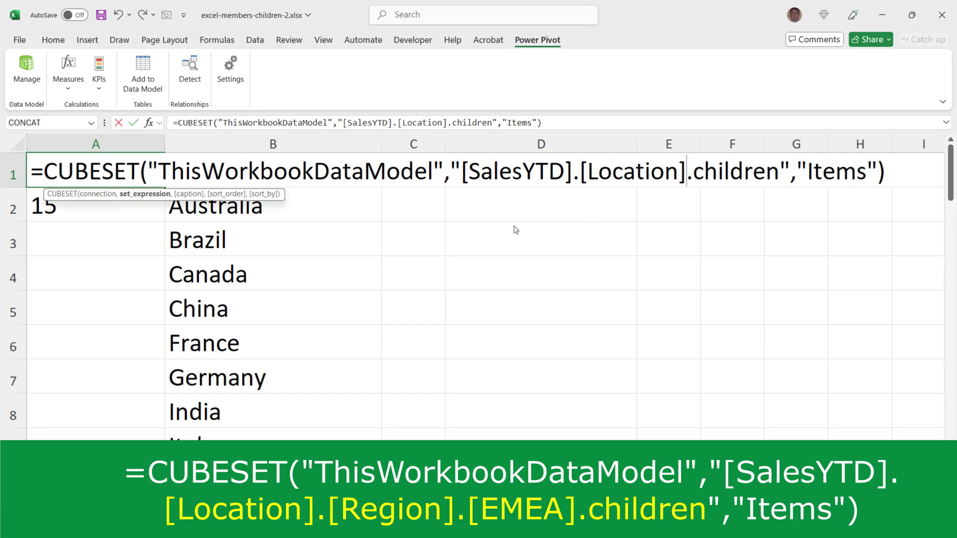
type(".")
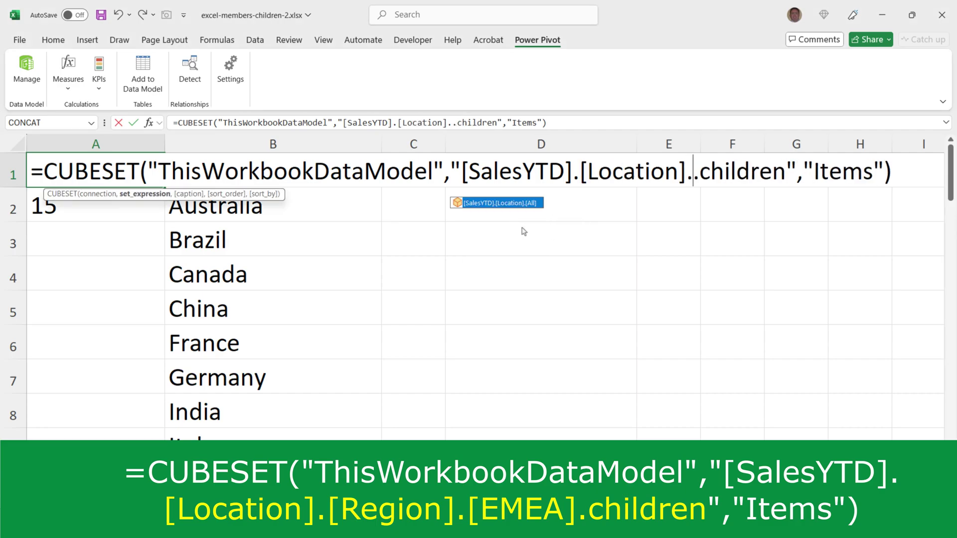
type("[")
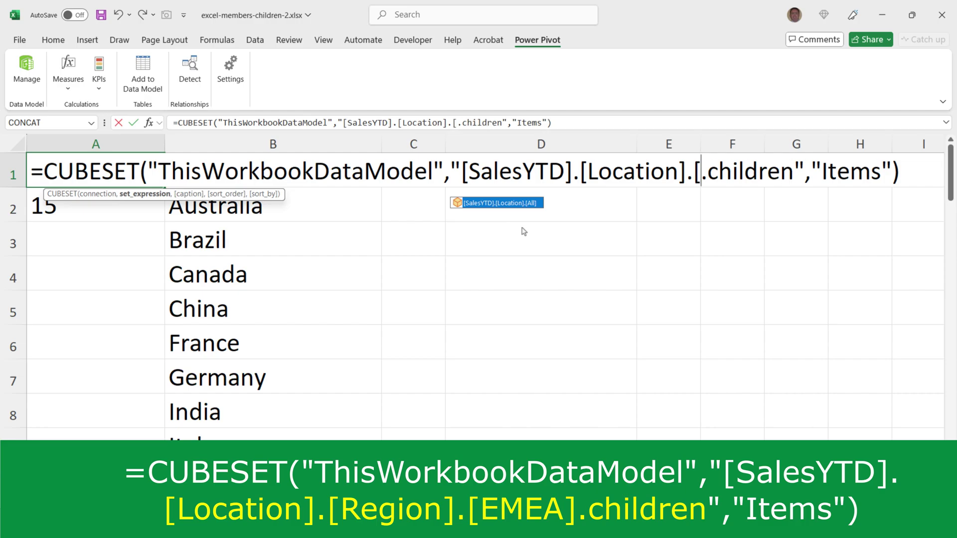
type("Region")
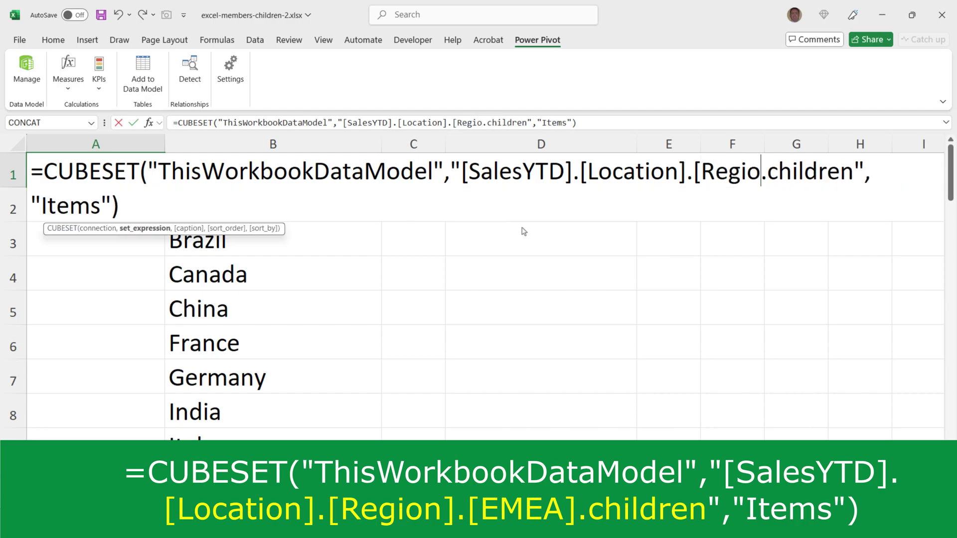
type("]")
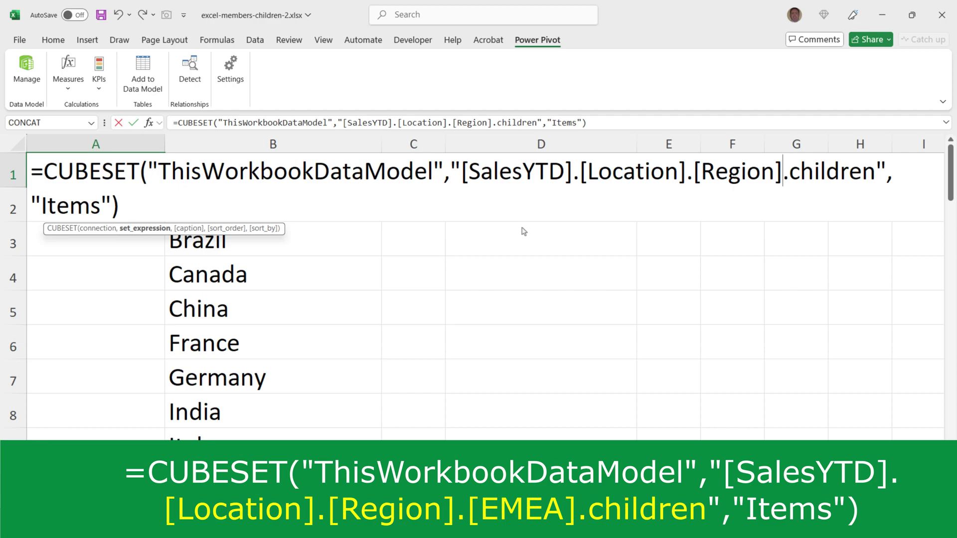
type(".")
type("[EMEA")
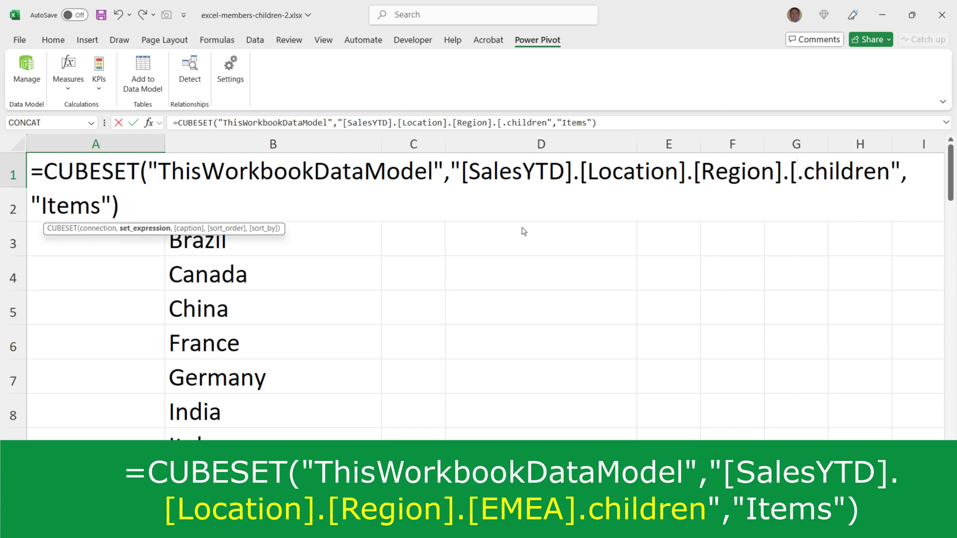
type("]")
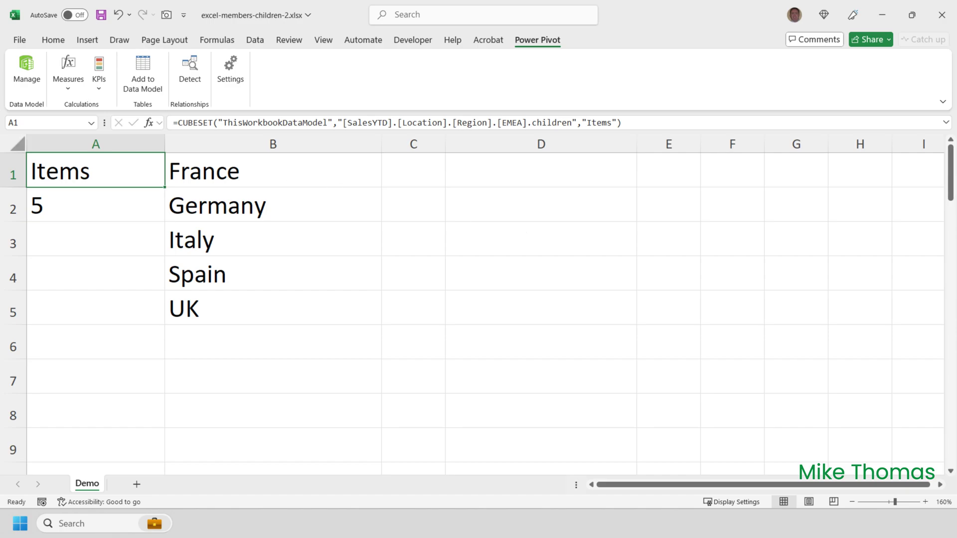
Step: Replace [Region].[EMEA] in A1's set expression with [CountrySoldTo].[USA]
double_click(89, 169)
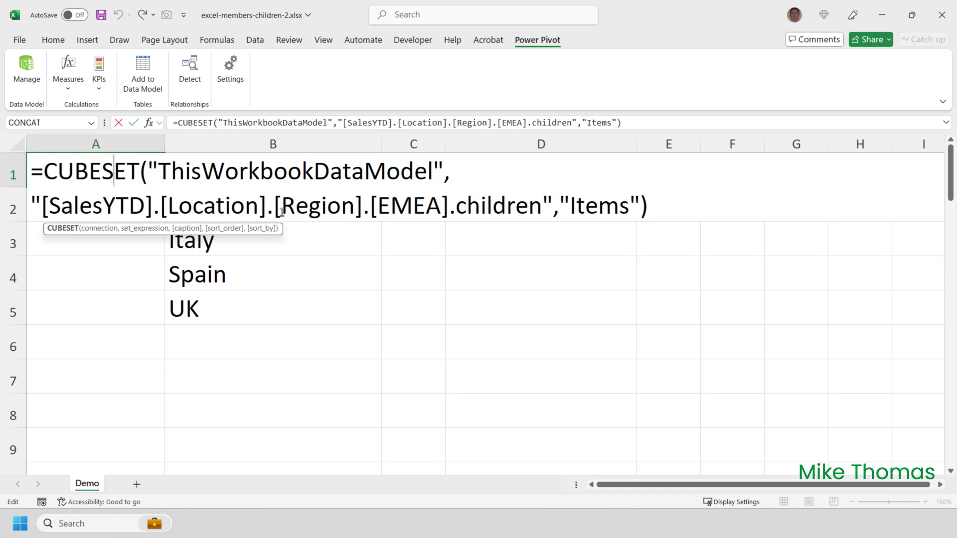
left_click_drag(274, 207, 445, 208)
type("[CountrySO.chi")
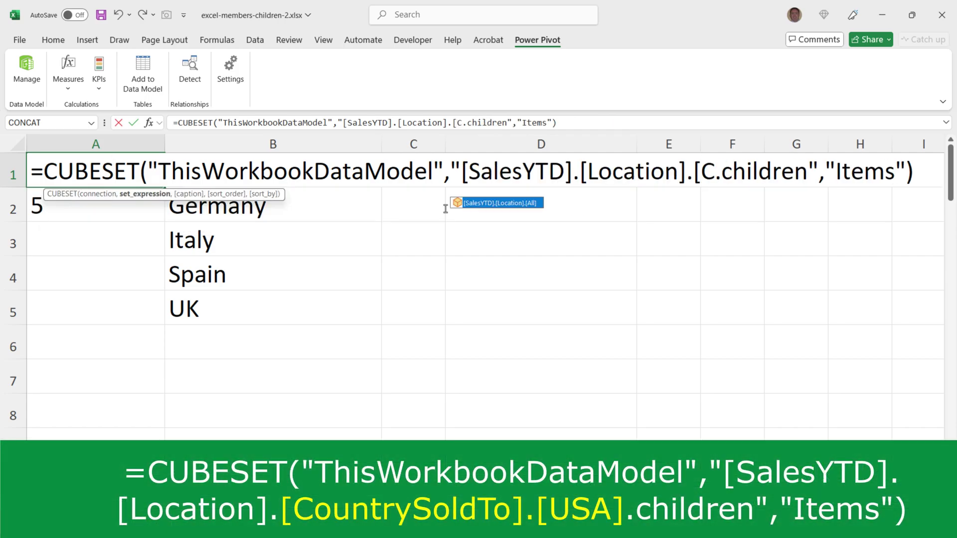
type("l")
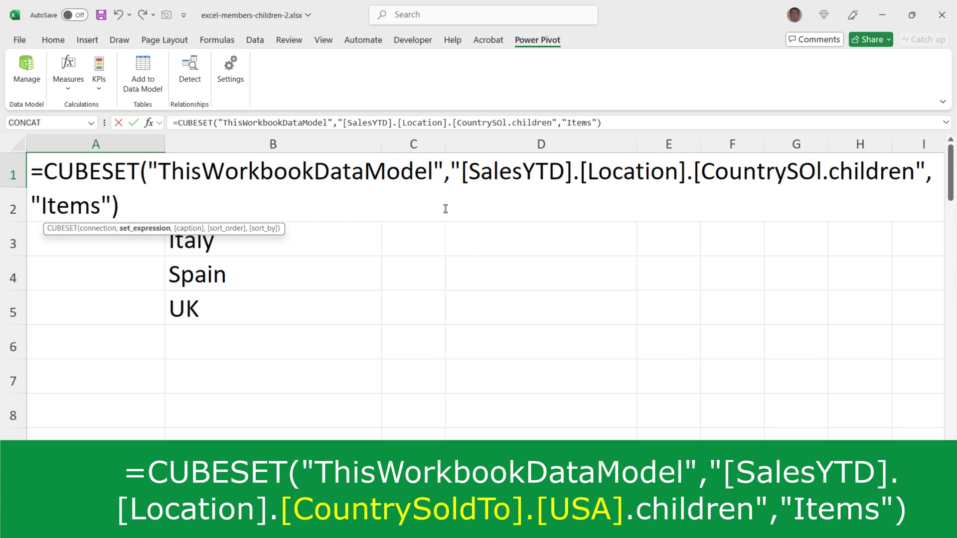
key("BackSpace")
key("BackSpace")
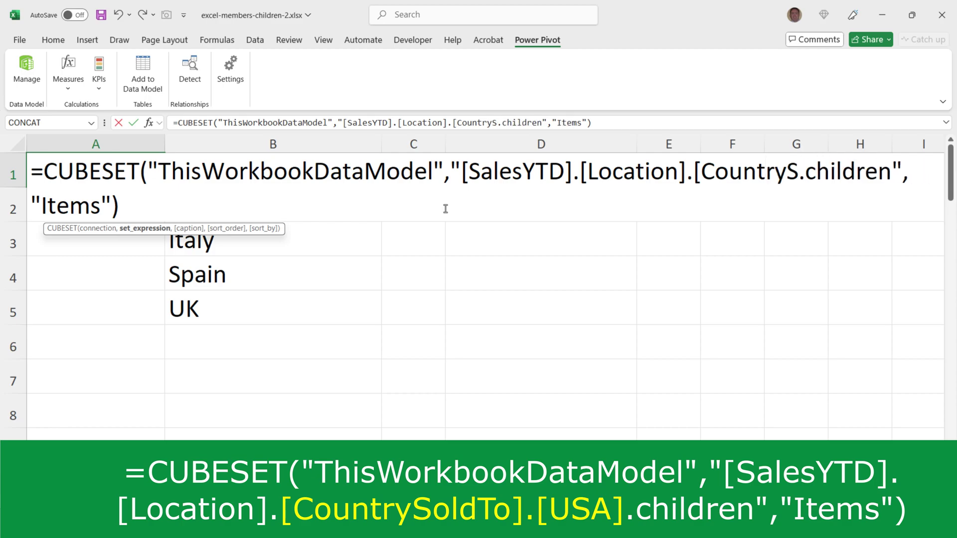
type("oldTo]")
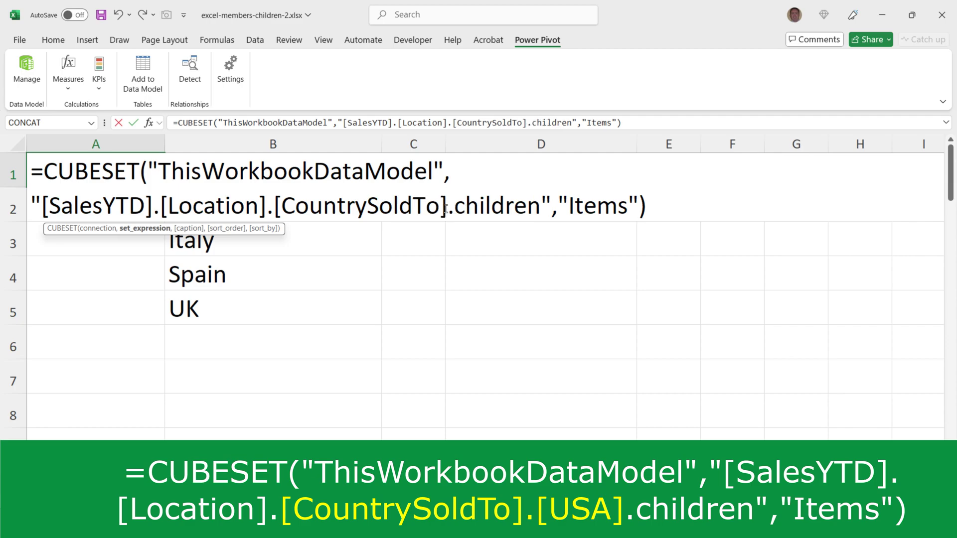
type(".[USA")
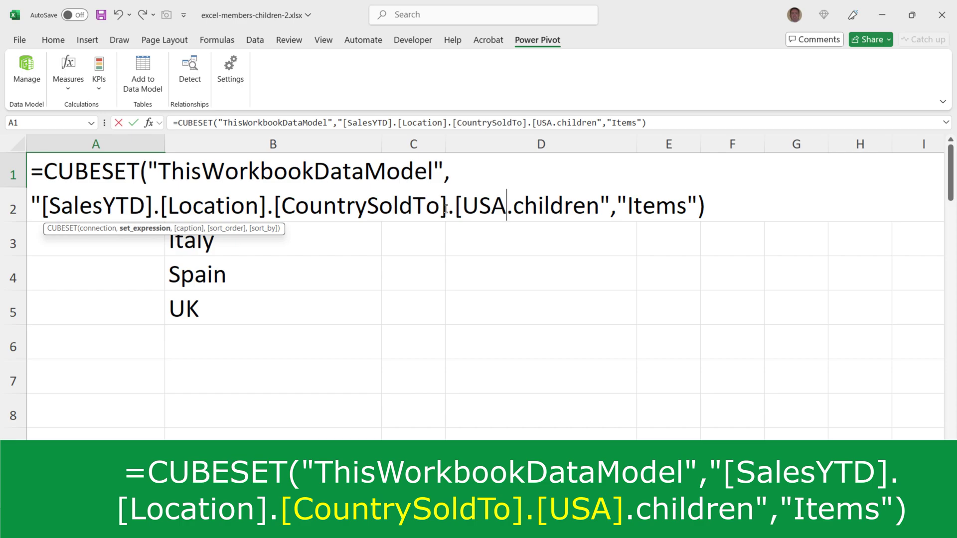
type("]")
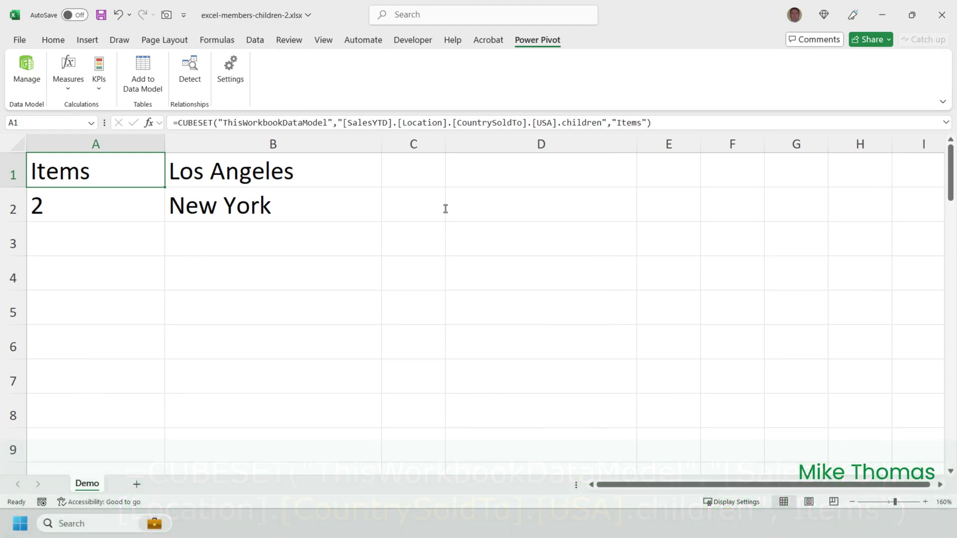
Step: Enter edit mode on A1's USA cities CUBESET formula
double_click(86, 169)
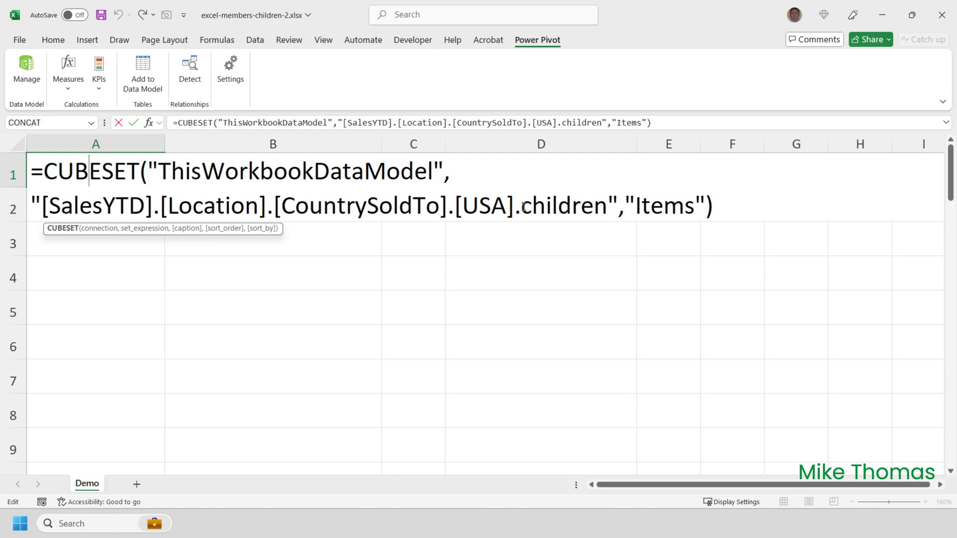
Step: Replace .children with .members in the A1 CUBESET formula, leaving A1, A2 and B1 at #N/A
left_click_drag(522, 207, 604, 208)
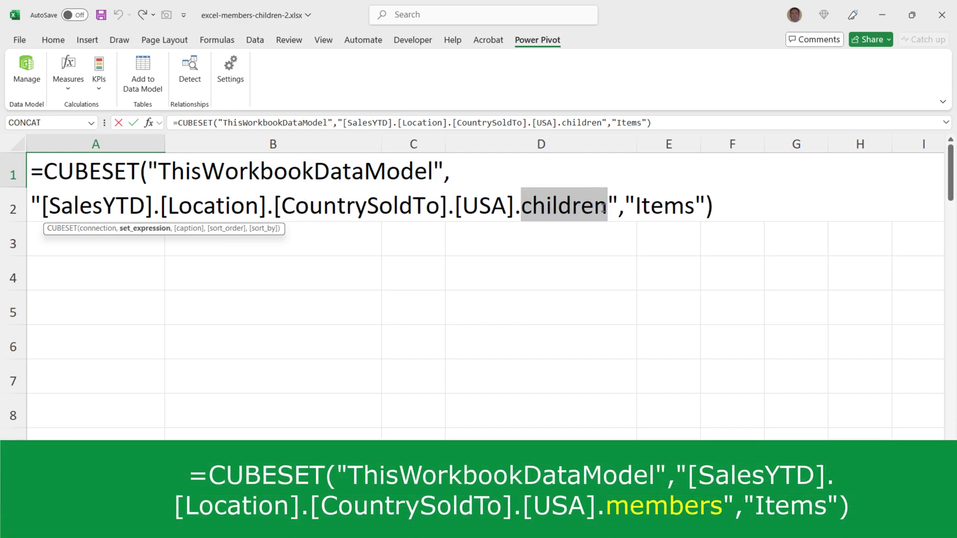
type("members")
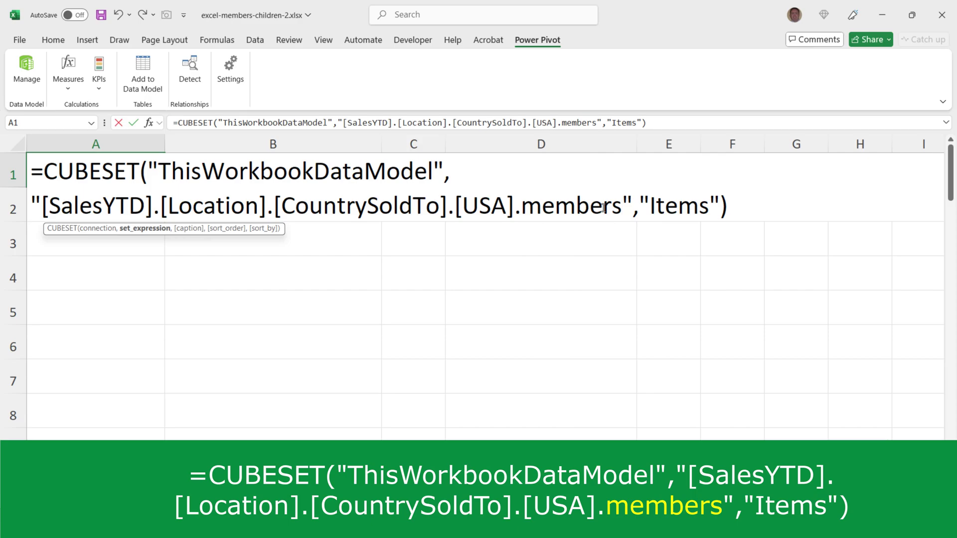
key("ctrl+Return")
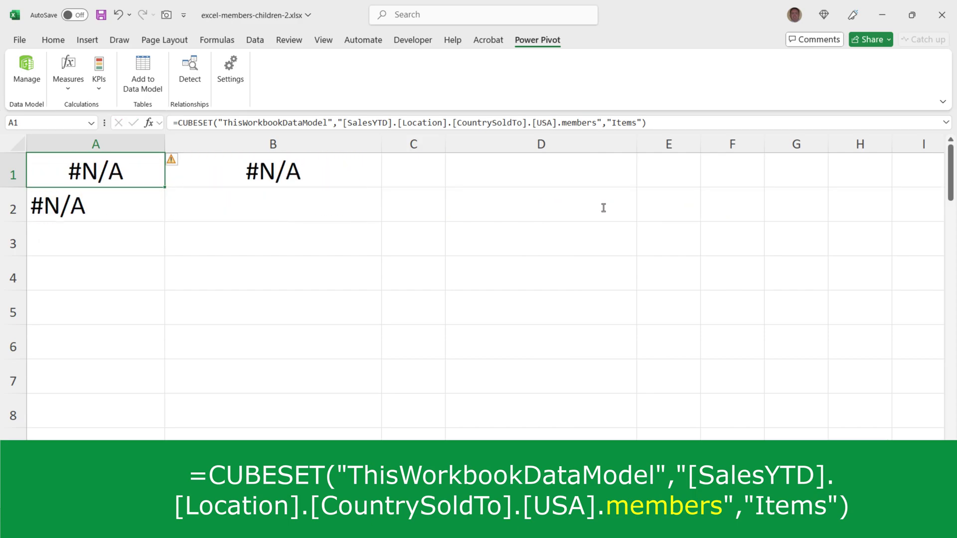